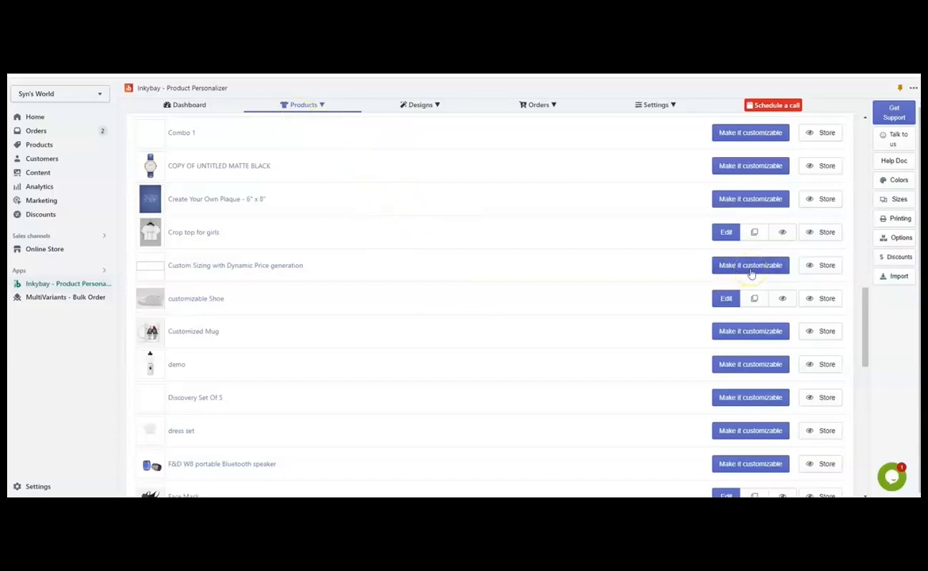
Make the Custom Sizing with Dynamic Price generation product customizable and add DTG Print and Premium Vinyl to its supported print types.
left_click(751, 266)
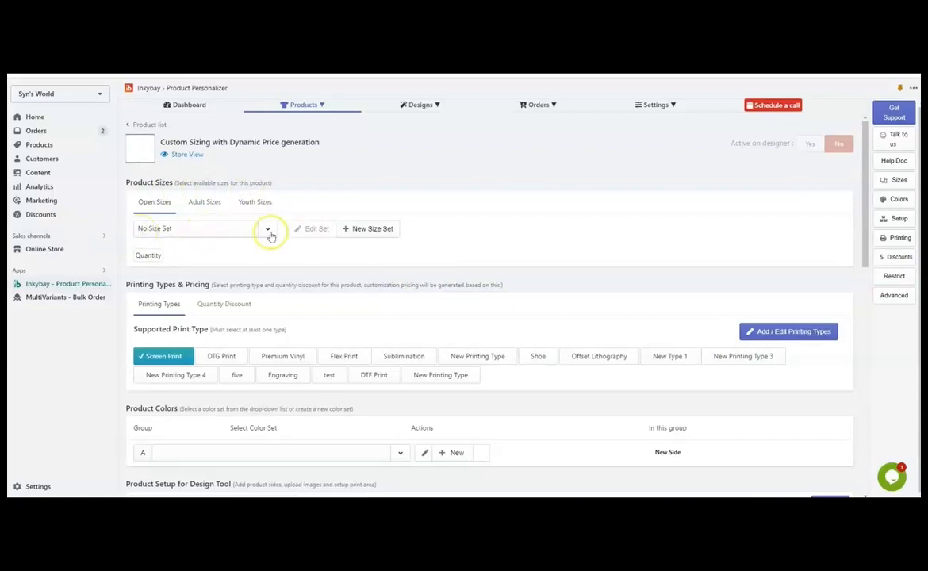
scroll(267, 234, "down", 1)
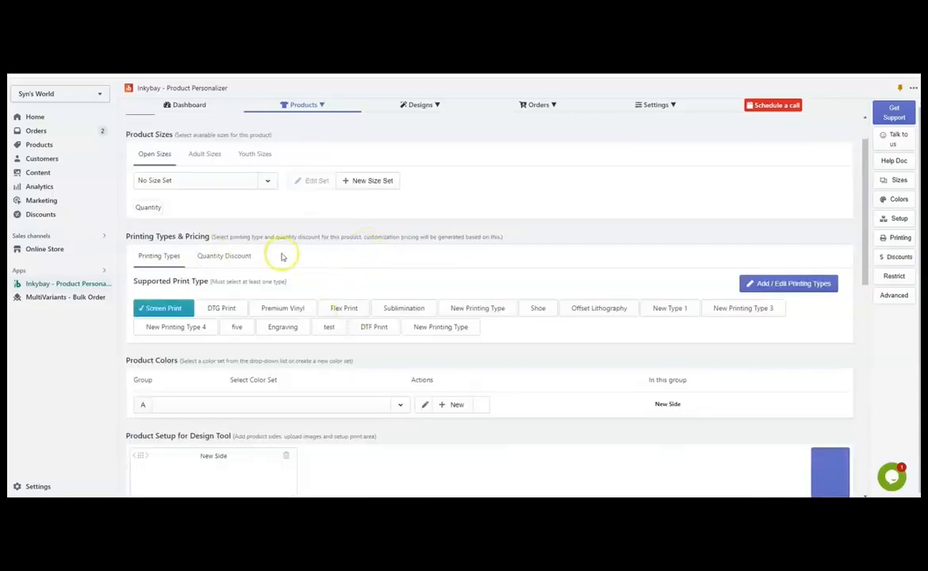
left_click(238, 308)
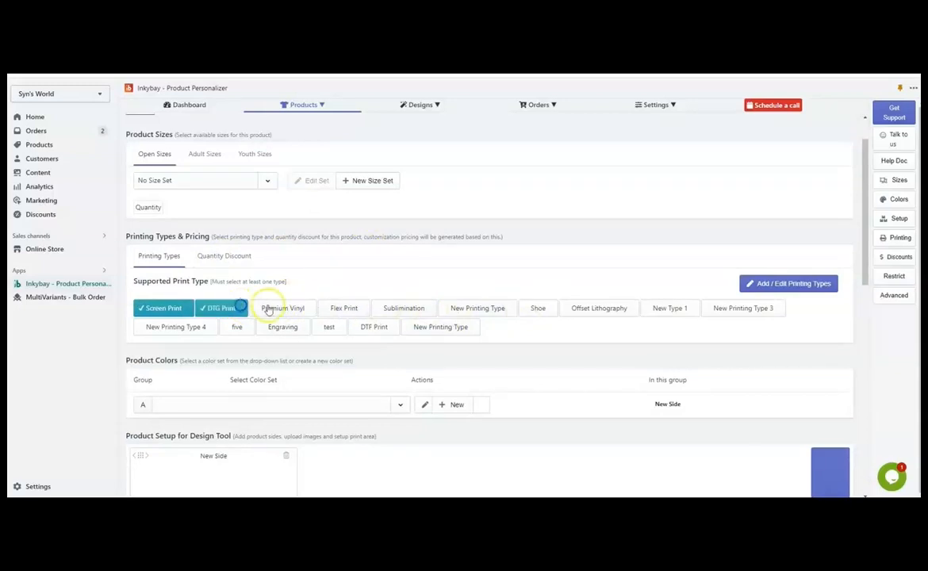
left_click(271, 307)
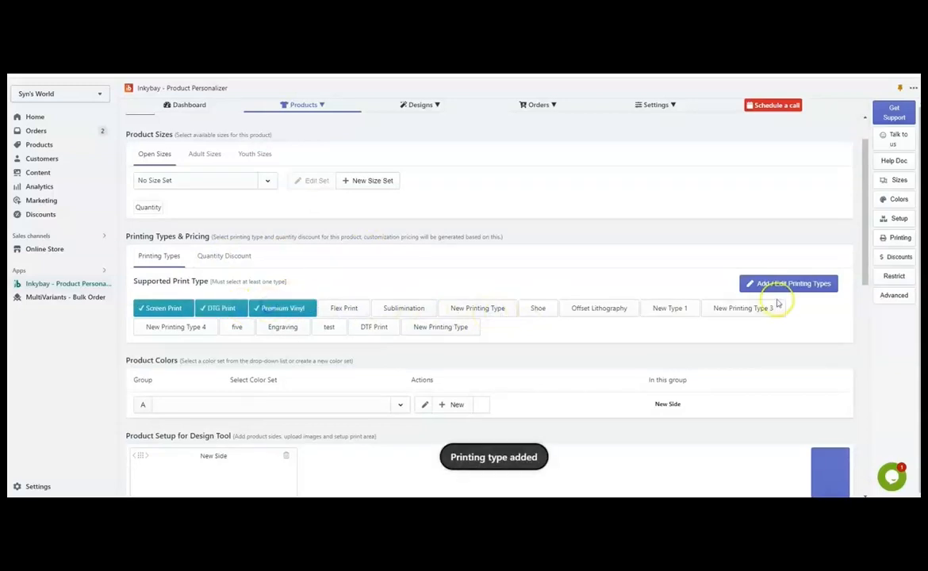
Disable the color selection for product color group A so it uses No Color Set.
scroll(573, 287, "down", 2)
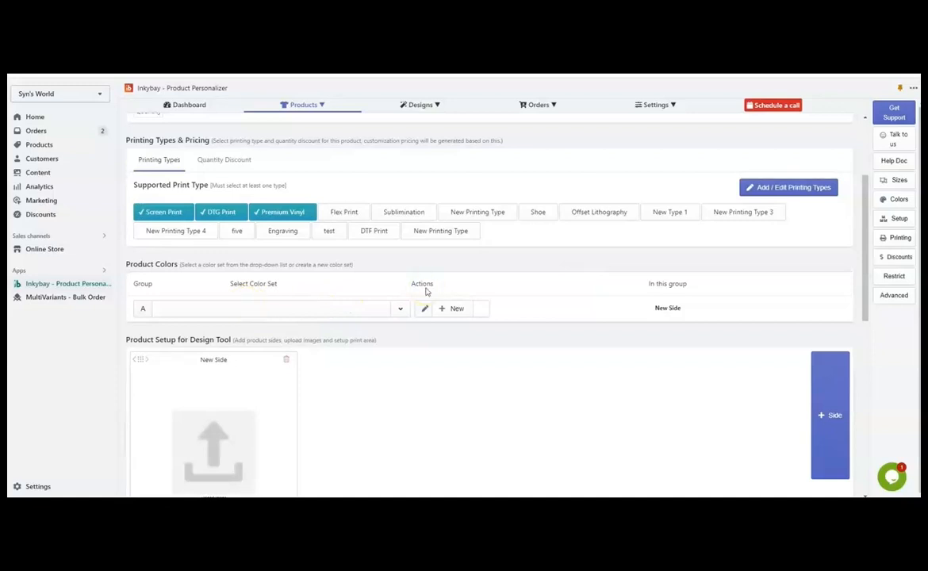
left_click(380, 271)
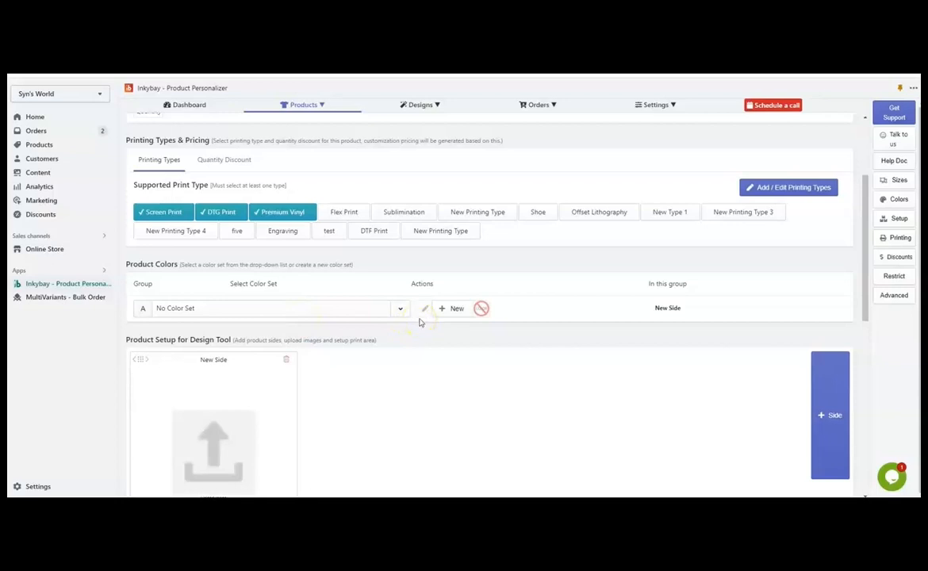
scroll(420, 322, "down", 2)
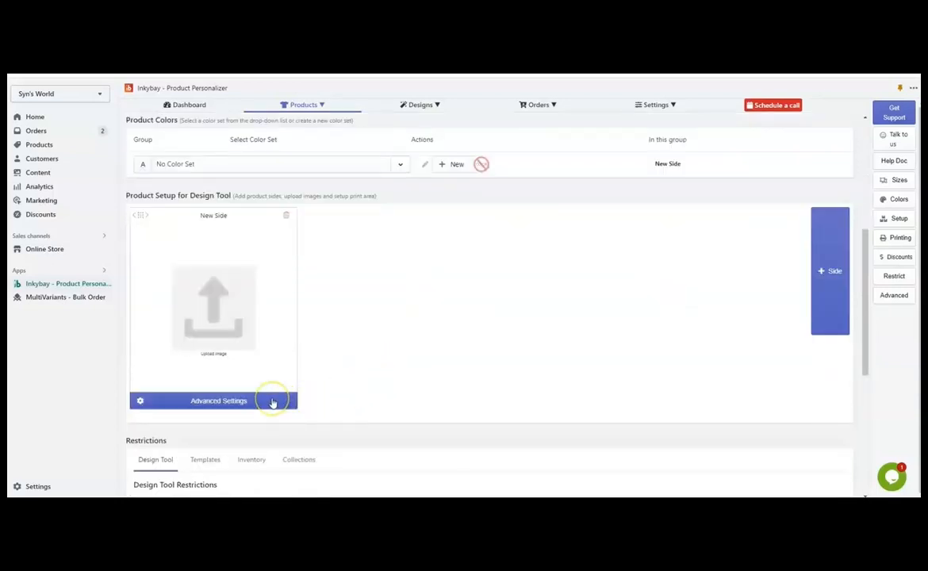
Open the advanced settings of New Side and upload the blank banner image as the Grayscale image for New Part.
left_click(250, 399)
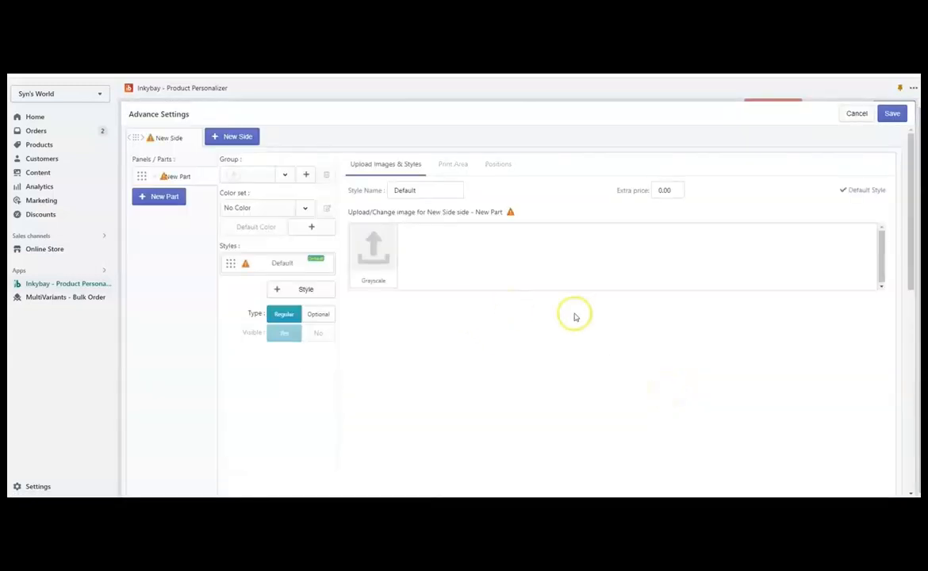
left_click(467, 284)
left_click(341, 178)
left_click(560, 339)
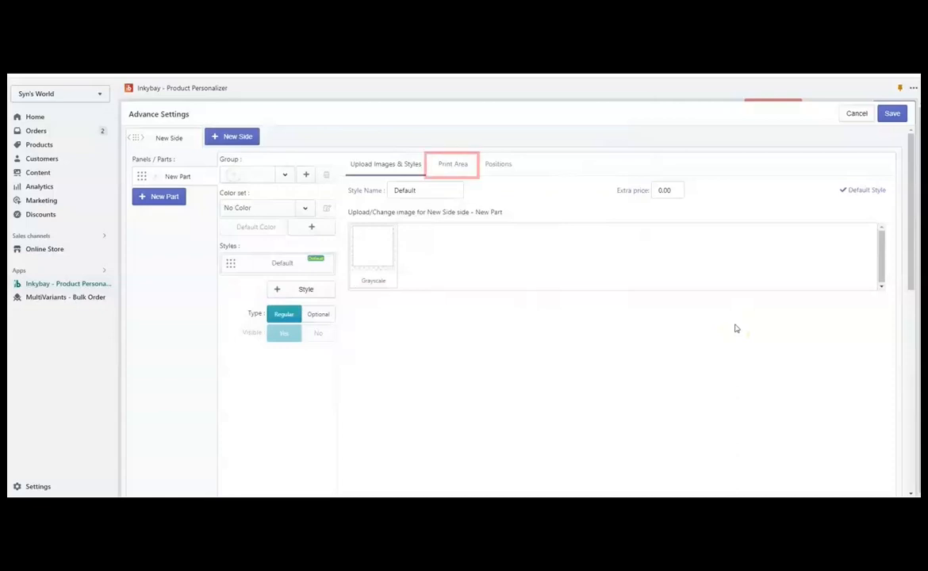
Shorten the print area to fit the banner image and add a rectangular mark area about 16.93 by 4.48 inches inside it.
left_click(454, 167)
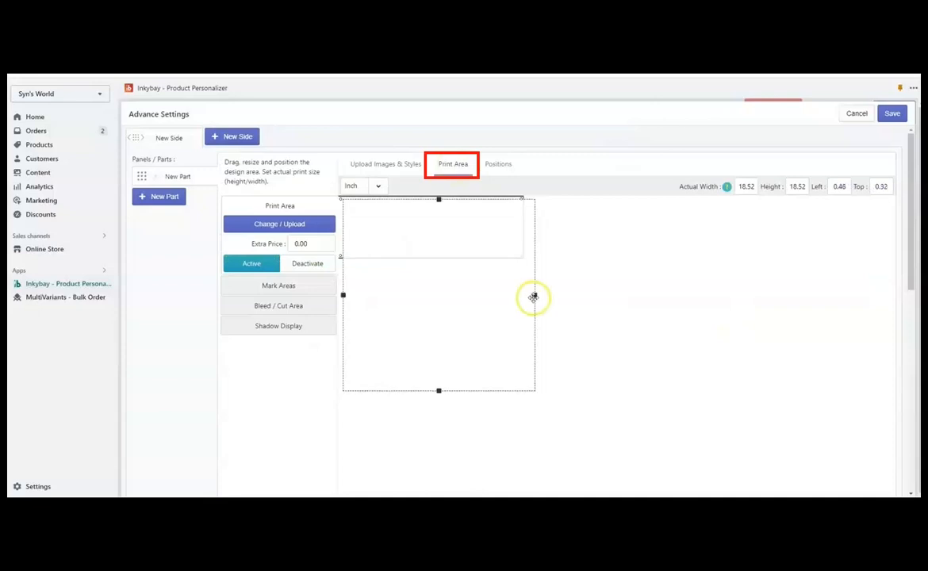
left_click_drag(439, 391, 433, 242)
left_click(281, 290)
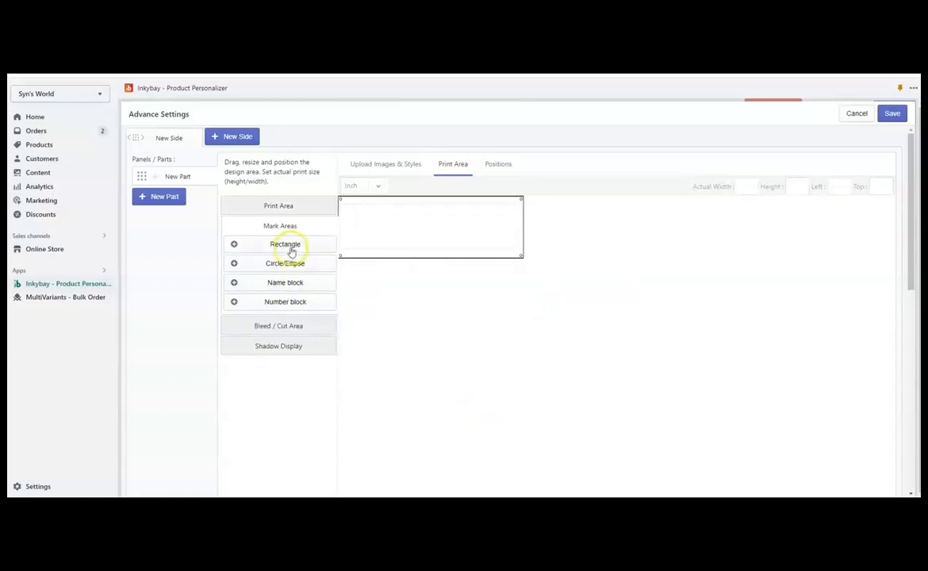
left_click(287, 247)
left_click_drag(520, 229, 512, 228)
left_click_drag(339, 227, 349, 228)
left_click(432, 217)
left_click_drag(432, 204, 431, 205)
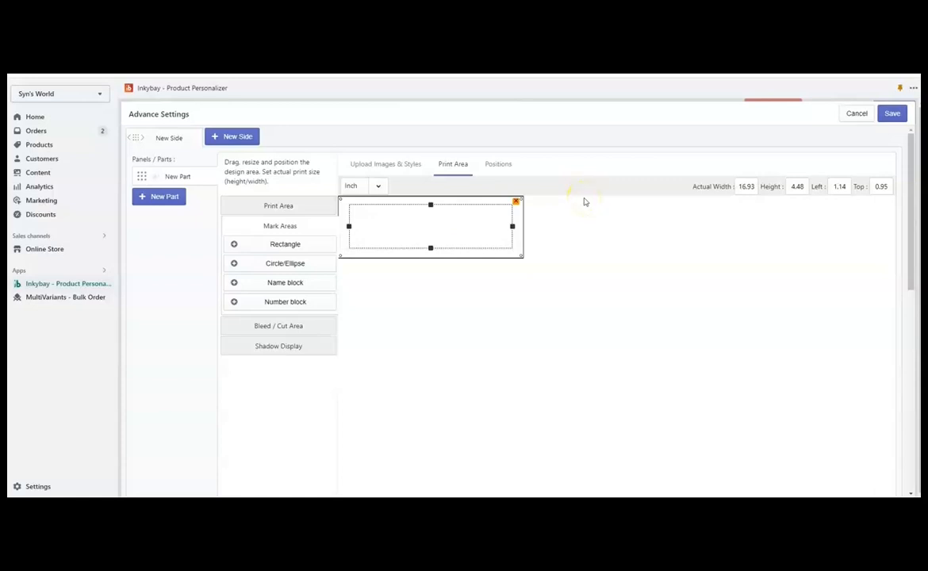
Save the advanced settings and activate the product on the designer.
left_click(893, 115)
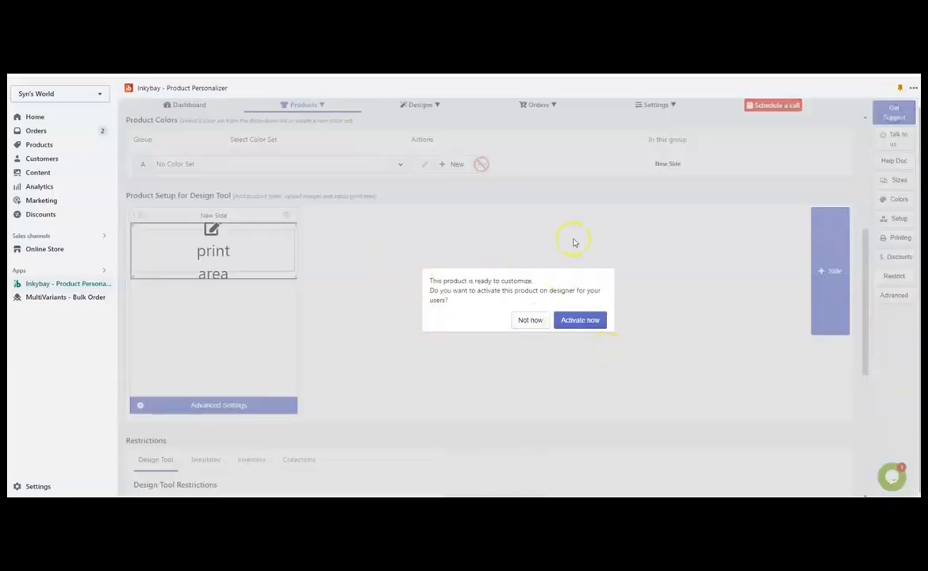
left_click(582, 322)
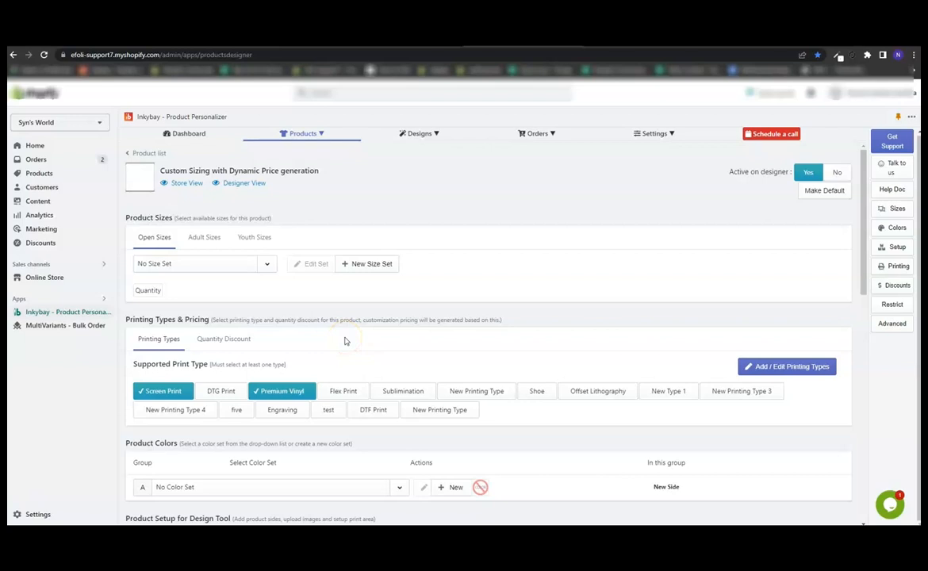
Go to the product options and add a new option set.
left_click(315, 136)
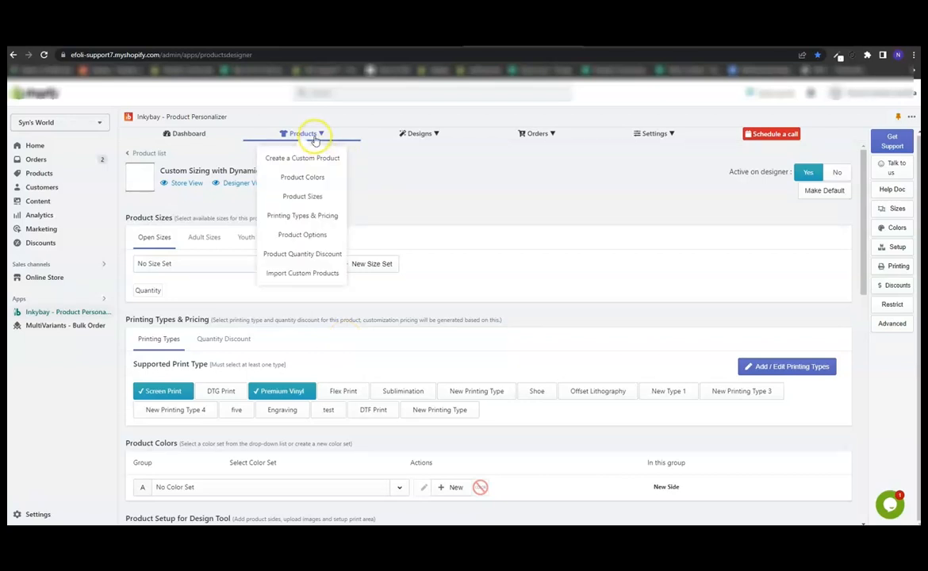
left_click(302, 235)
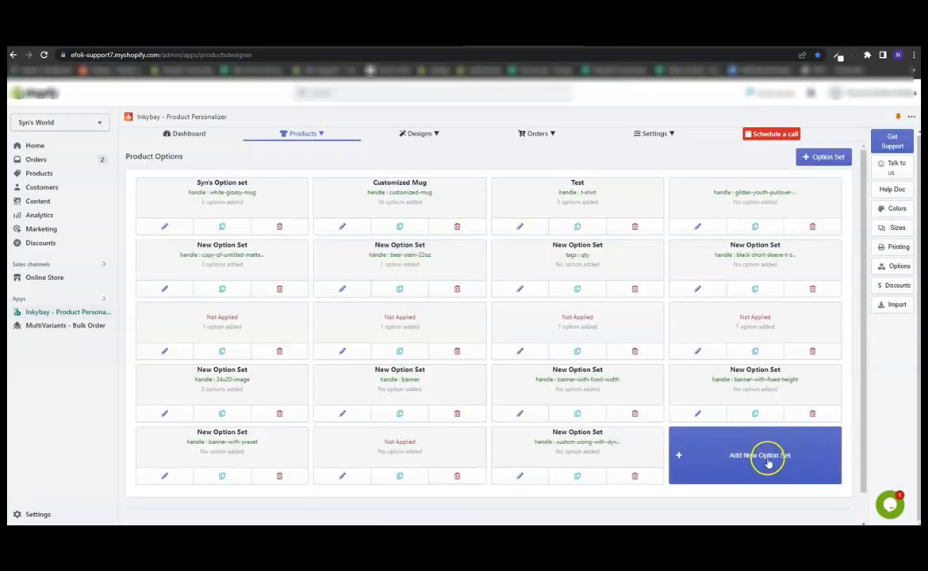
left_click(760, 456)
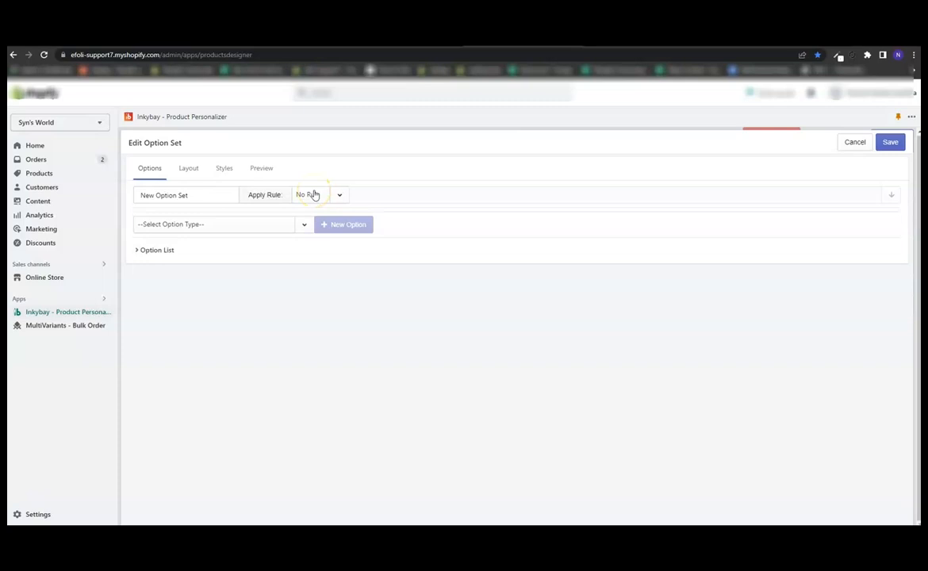
Apply the option set by Handle, copying custom-sizing-with-dynamic-price-generation from the product's storefront URL as the rule value.
left_click(315, 195)
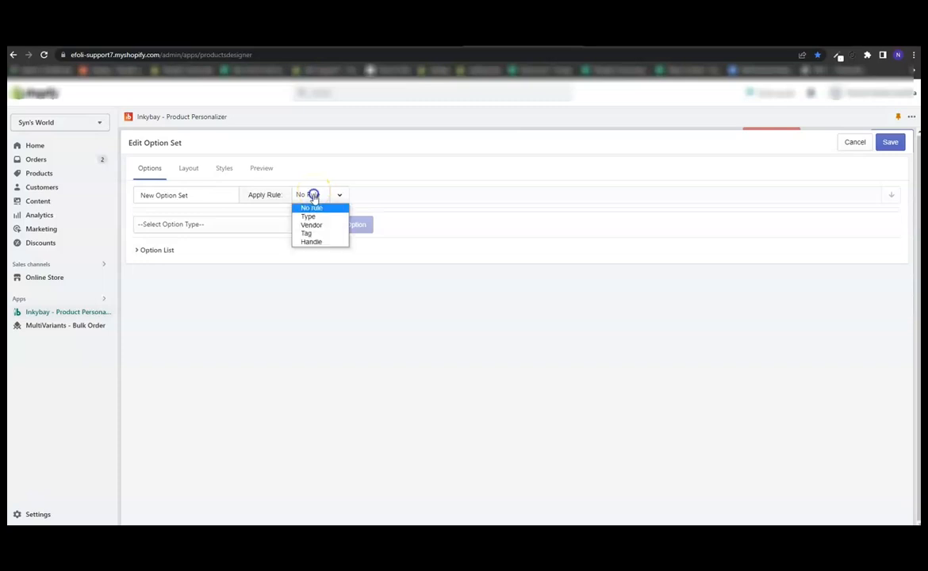
left_click(313, 243)
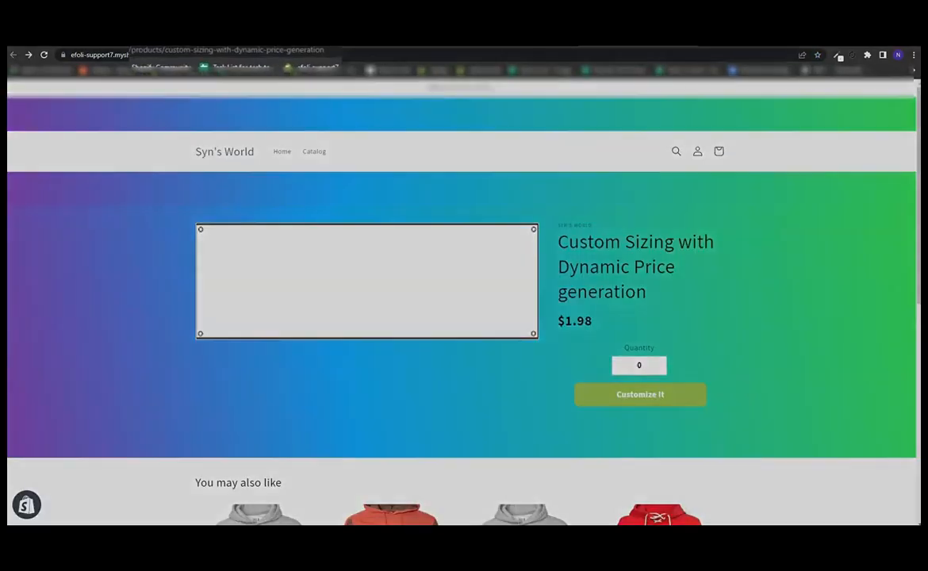
left_click_drag(321, 58, 77, 80)
key("ctrl+c")
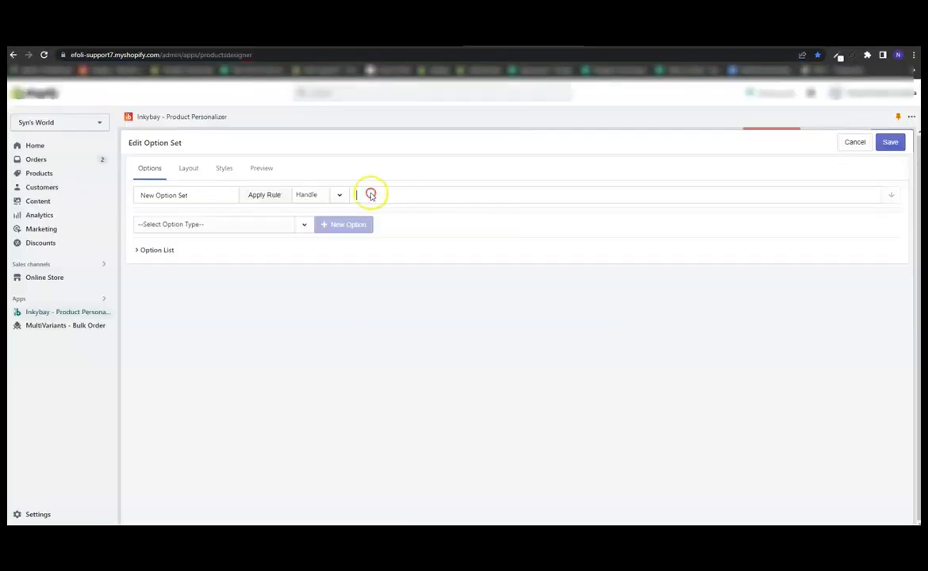
right_click(369, 193)
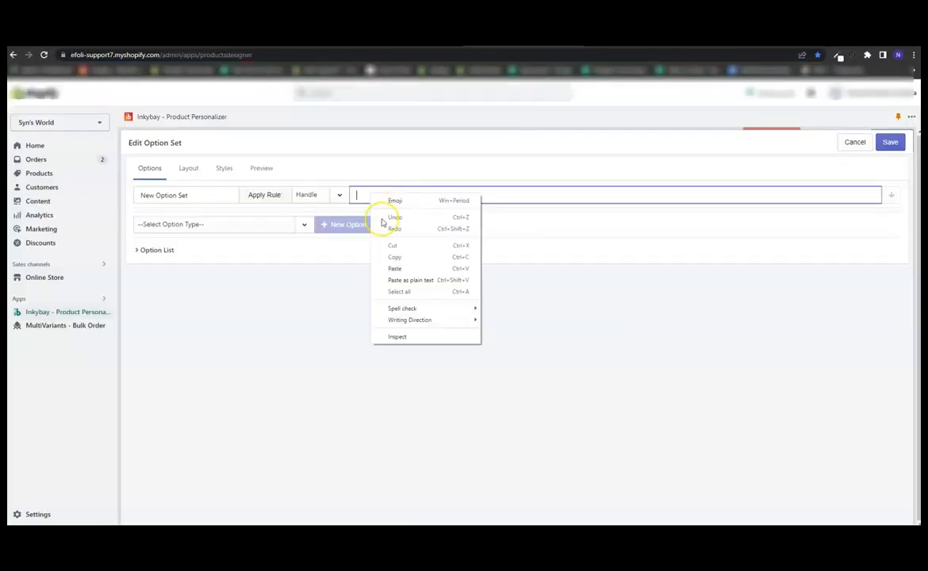
left_click(394, 266)
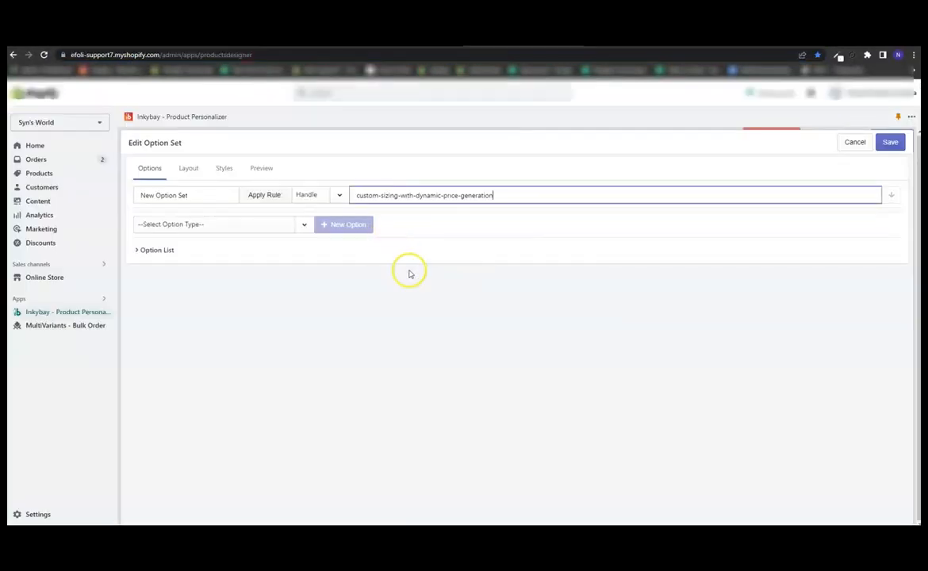
Add a Custom Size - Free Size option to the set and enable it for the design lab.
left_click(190, 229)
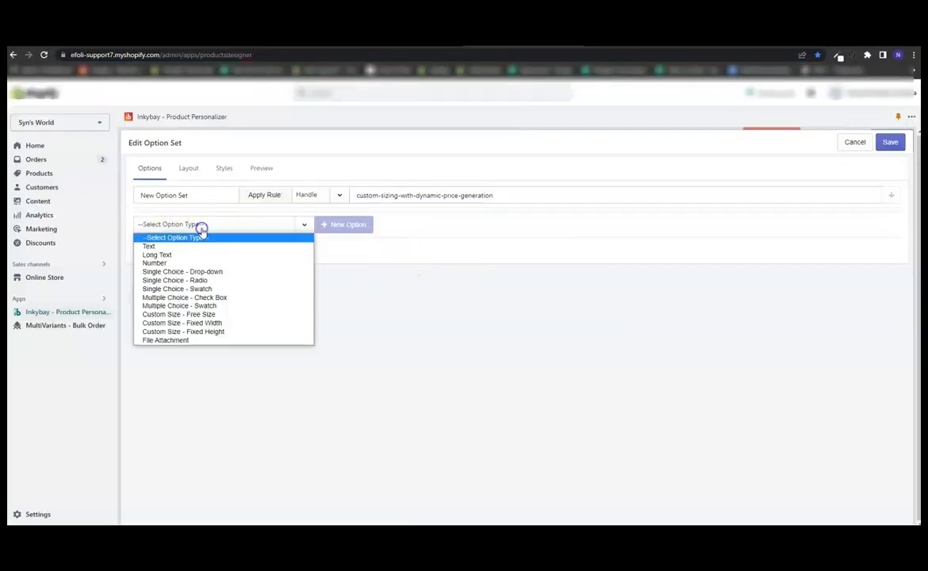
left_click(196, 315)
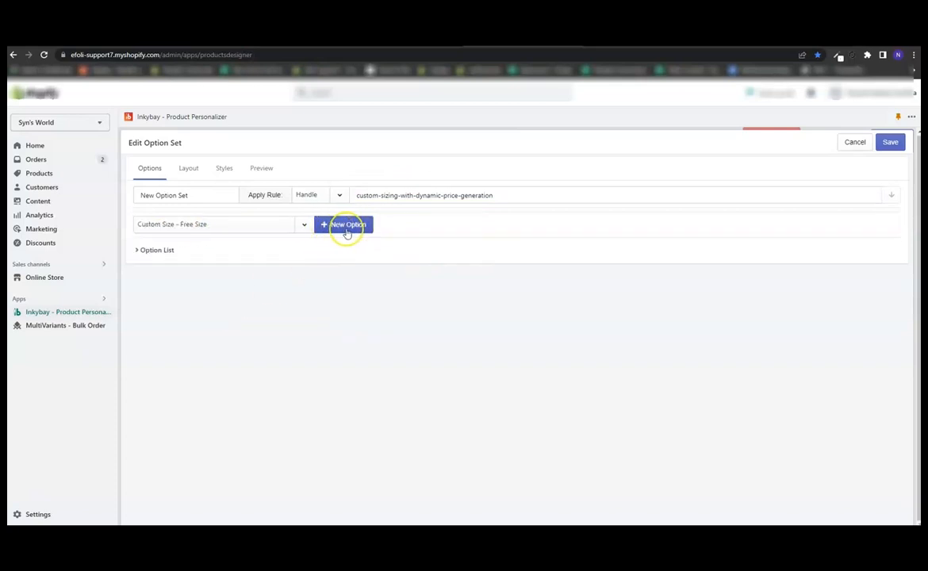
left_click(346, 228)
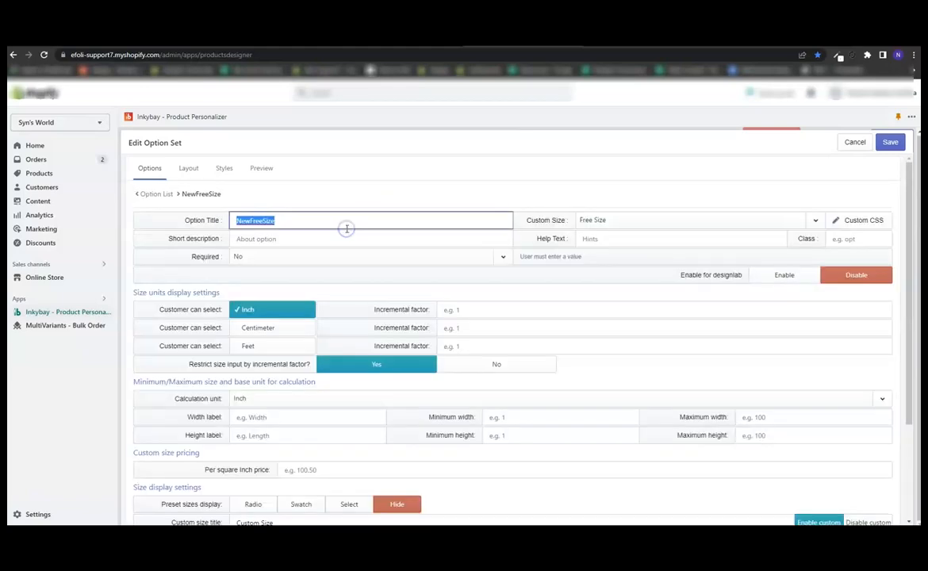
left_click(706, 274)
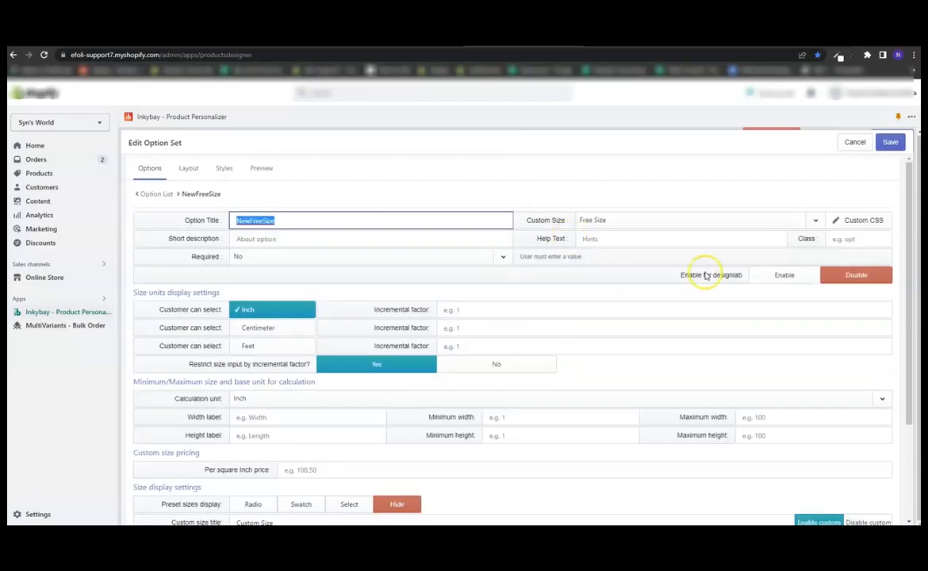
left_click(767, 279)
Try the Radio and Swatch displays for preset sizes, and set the display to Select.
scroll(516, 333, "down", 1)
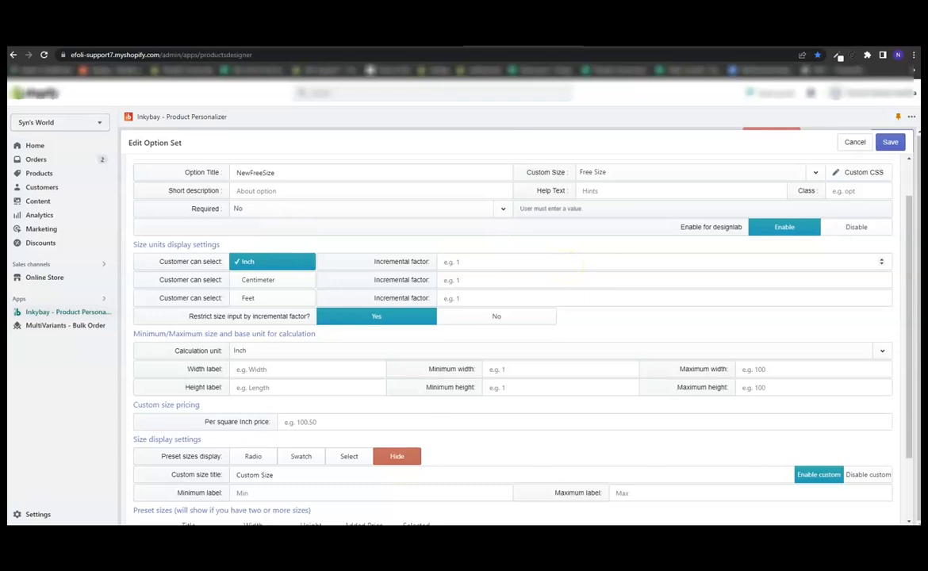
scroll(346, 383, "down", 1)
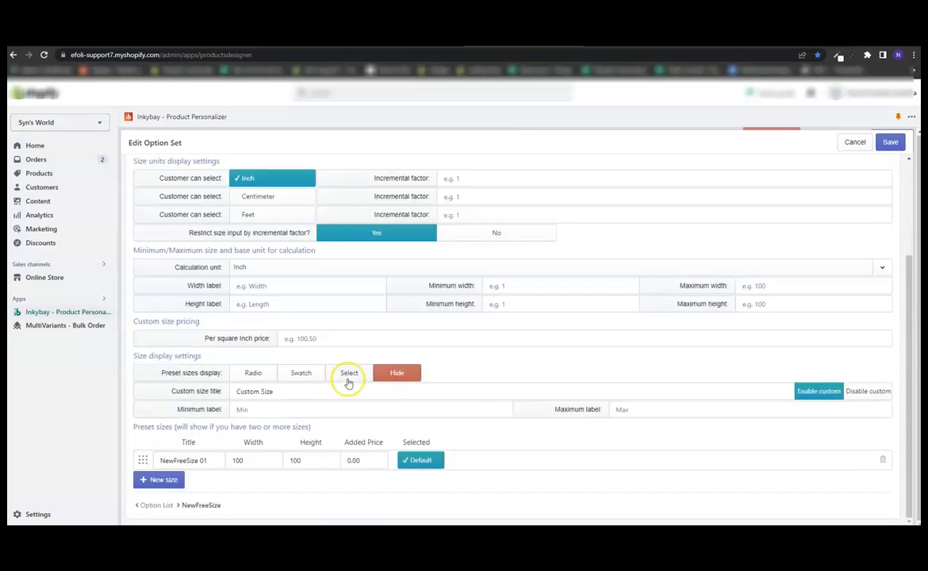
left_click(255, 374)
left_click(300, 373)
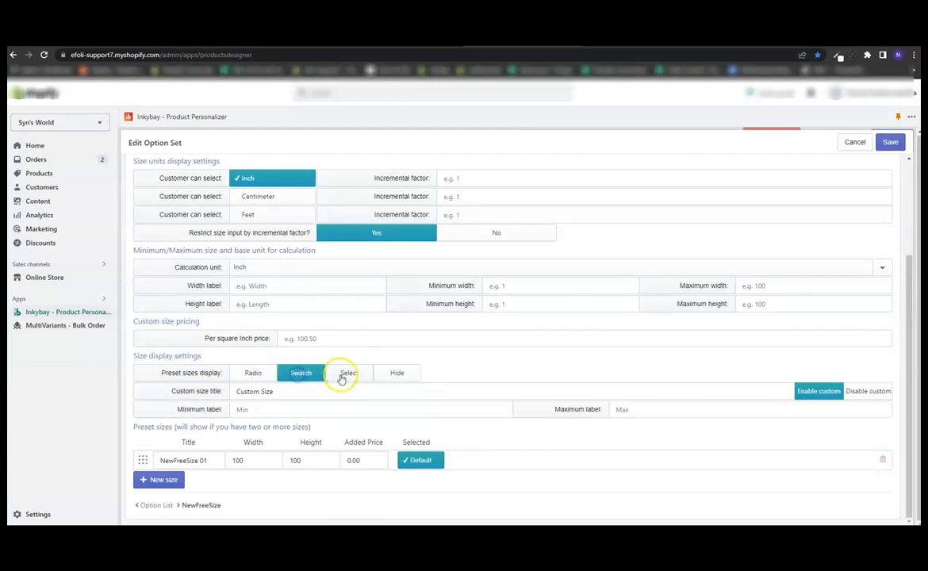
left_click(343, 376)
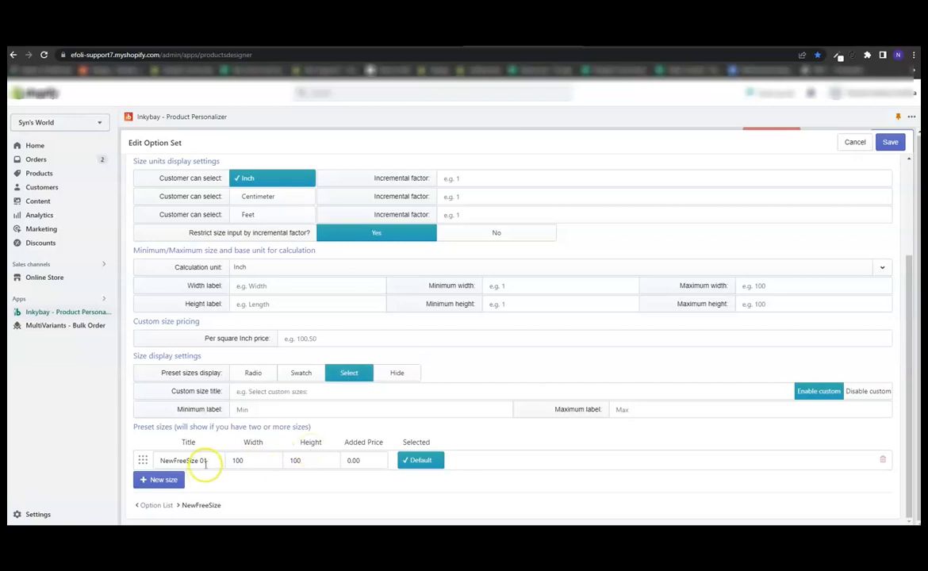
Title the first preset size 60X70 and set its width to 60 and its height to 70.
left_click(214, 460)
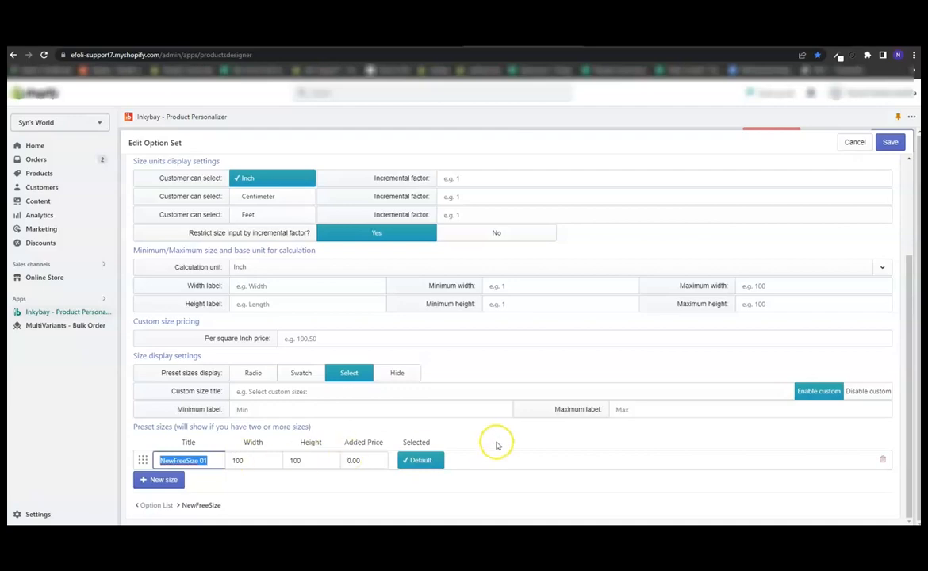
type("60X70")
double_click(238, 460)
type("60")
double_click(295, 460)
type("70")
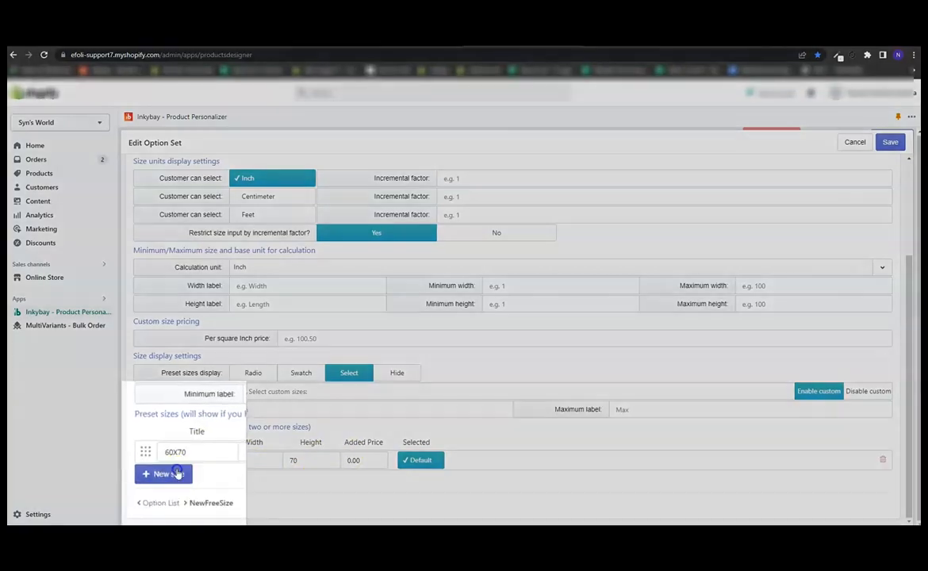
Add three more preset sizes below the 60X70 size.
left_click(170, 478)
left_click(174, 498)
left_click_drag(179, 493, 263, 492)
scroll(253, 488, "down", 1)
Title the second, third and fourth preset sizes 60X84, 60X100 and 70X70.
left_click(258, 418)
left_click(216, 458)
left_click_drag(198, 386, 240, 386)
type("X84")
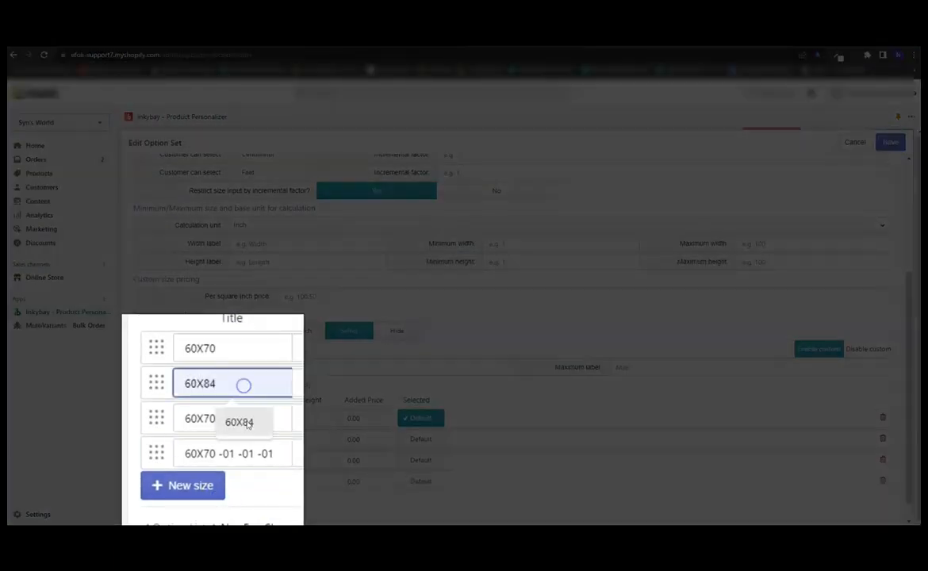
left_click(248, 423)
left_click_drag(257, 419, 198, 419)
type("X100")
left_click(248, 458)
left_click_drag(276, 454, 173, 450)
type("70X70")
Set the height of 60X84 to 84, the height of 60X100 to 100, and the width of 70X70 to 70.
left_click(288, 442)
type("84")
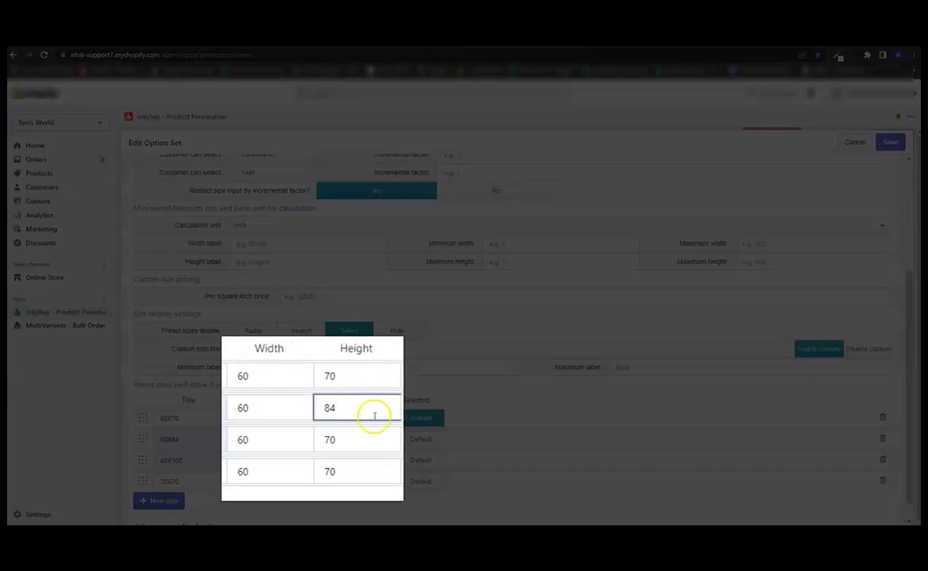
left_click_drag(373, 438, 292, 435)
type("100")
left_click_drag(299, 474, 226, 475)
type("70")
left_click(299, 487)
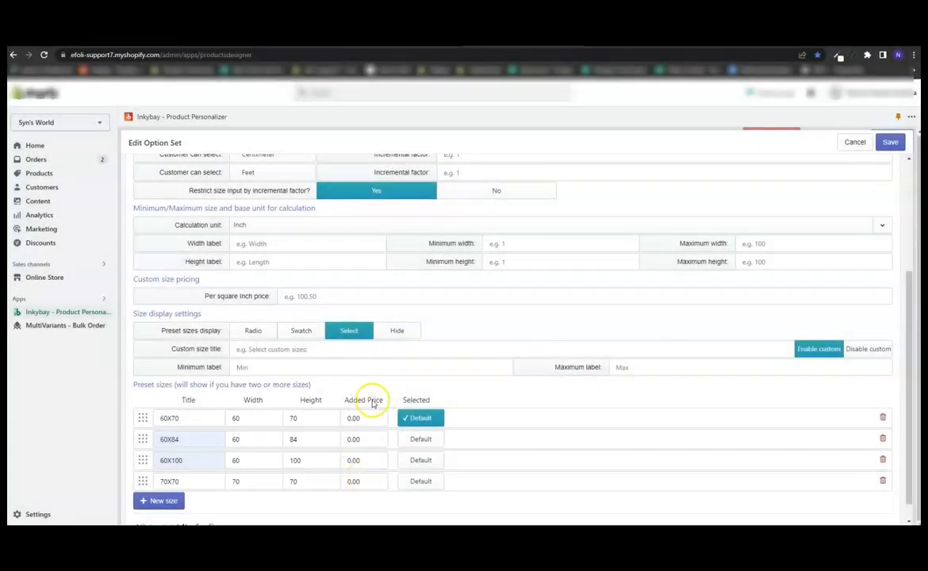
Set the added prices of the preset sizes: 60X70 to 6, 60X84 to 8, 60X100 to 9 and 70X70 to 109.
left_click_drag(375, 416, 321, 416)
type("6")
left_click_drag(374, 438, 338, 440)
type("8")
left_click_drag(374, 460, 340, 481)
type("9109")
scroll(626, 468, "down", 1)
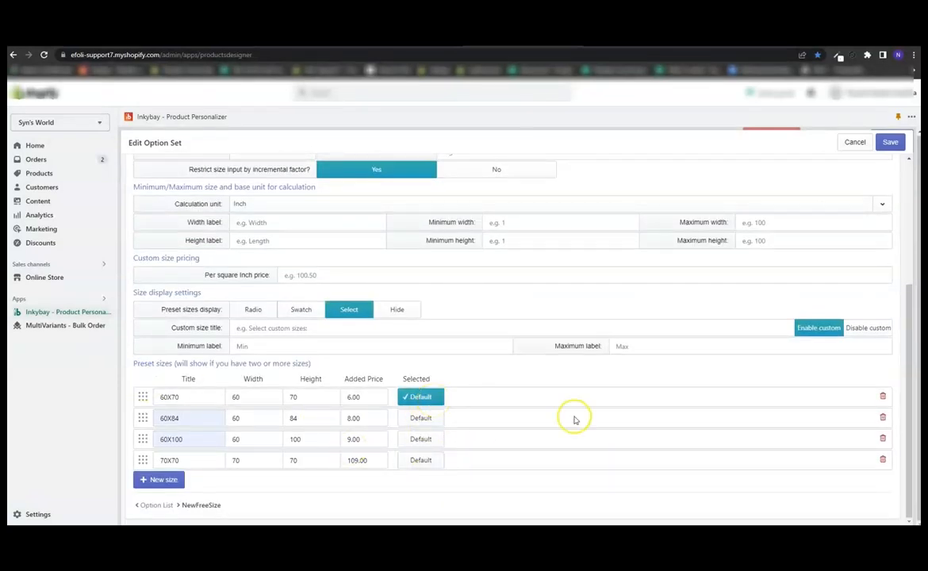
Enable custom sizes, then choose Custom Size on the Banner product's storefront page and try adjusting its dimensions.
left_click(817, 328)
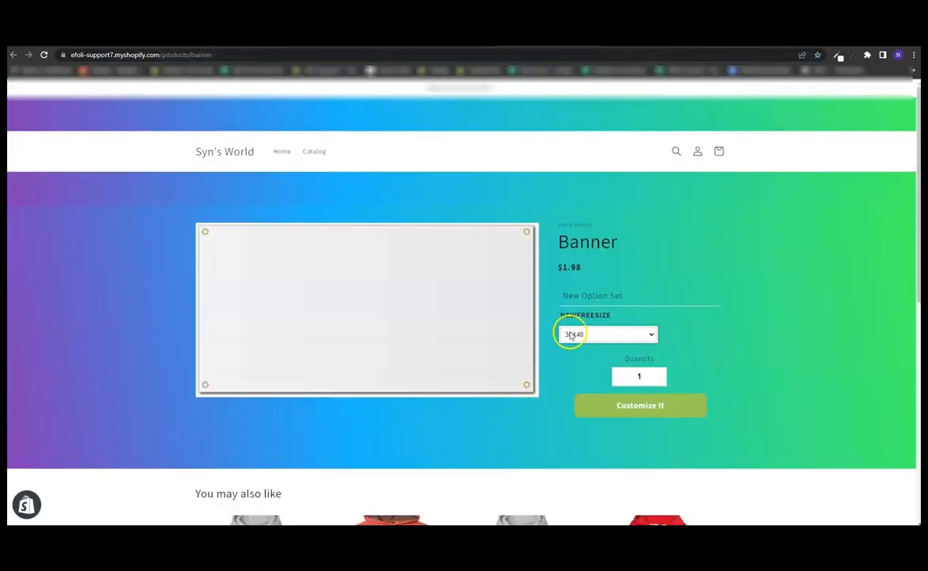
left_click(599, 334)
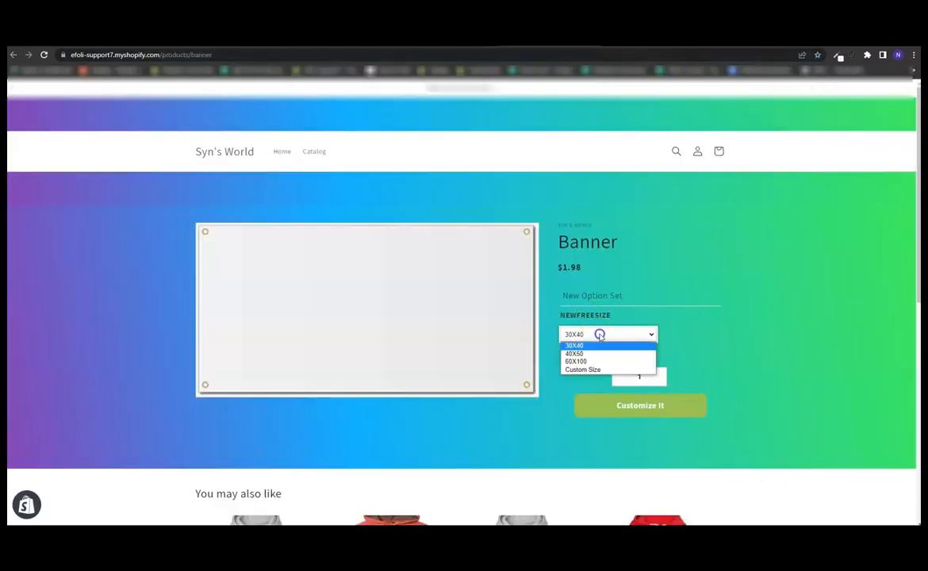
left_click(585, 371)
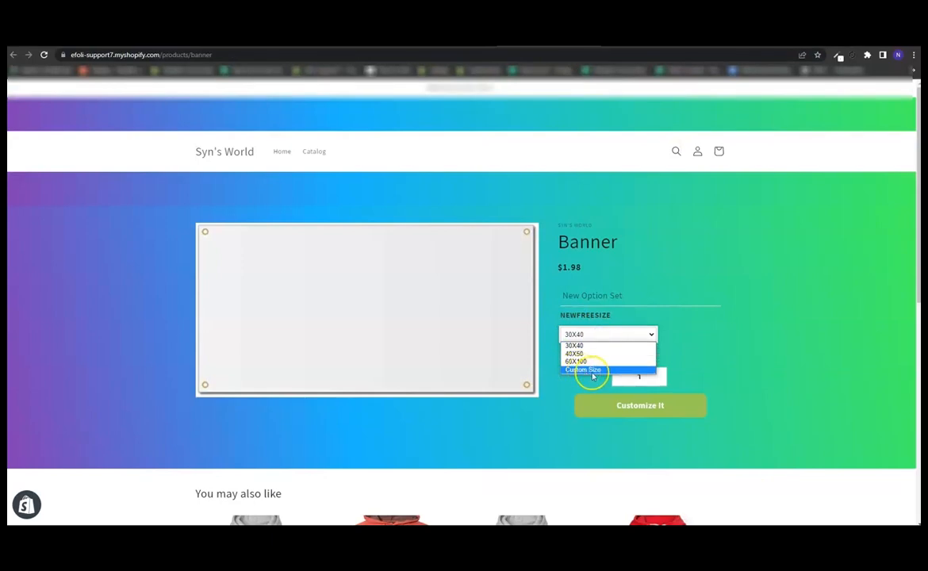
left_click(593, 373)
left_click(610, 363)
left_click(610, 362)
left_click(610, 363)
left_click(610, 362)
left_click(610, 362)
left_click(610, 363)
left_click(673, 362)
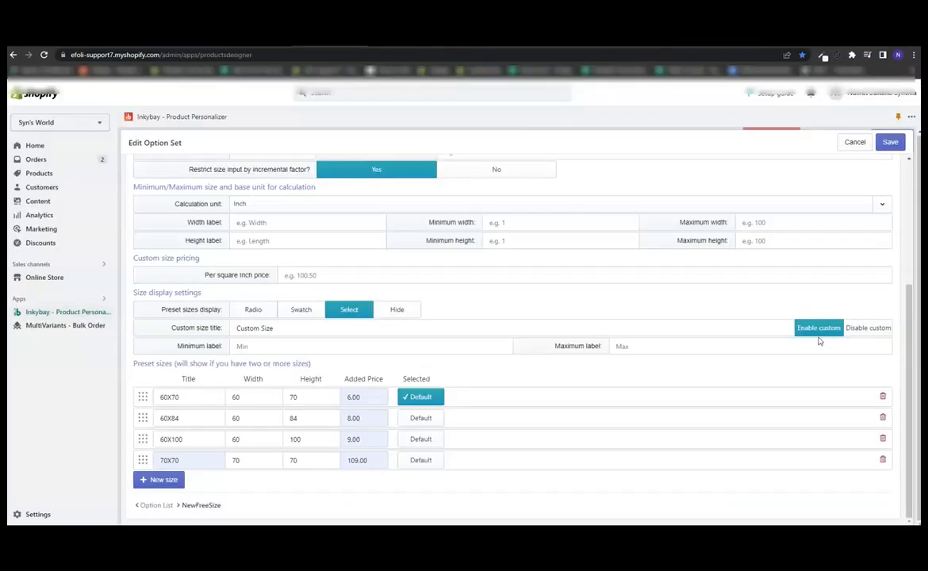
Disable custom sizes in the free-size option set.
left_click(869, 328)
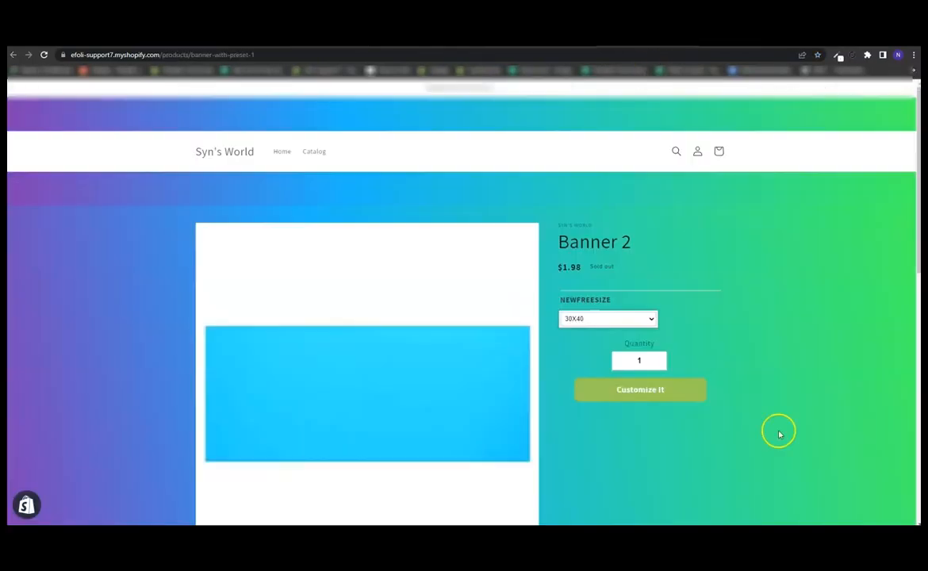
Try the 40X50, 60X100 and 30X40 preset sizes on the Banner 2 product's storefront page.
left_click(607, 319)
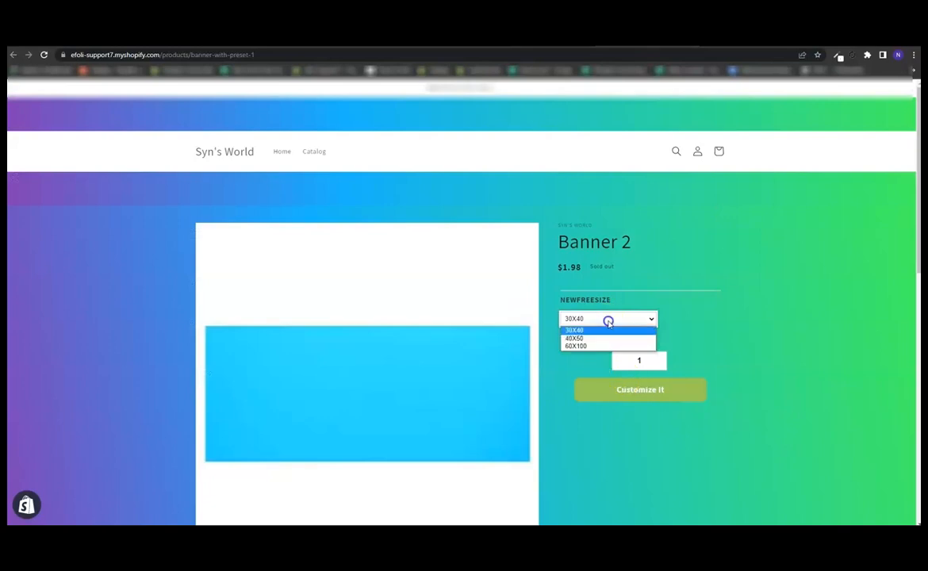
left_click(607, 339)
left_click(579, 319)
left_click(592, 345)
left_click(602, 320)
left_click(603, 330)
left_click(608, 315)
left_click(613, 339)
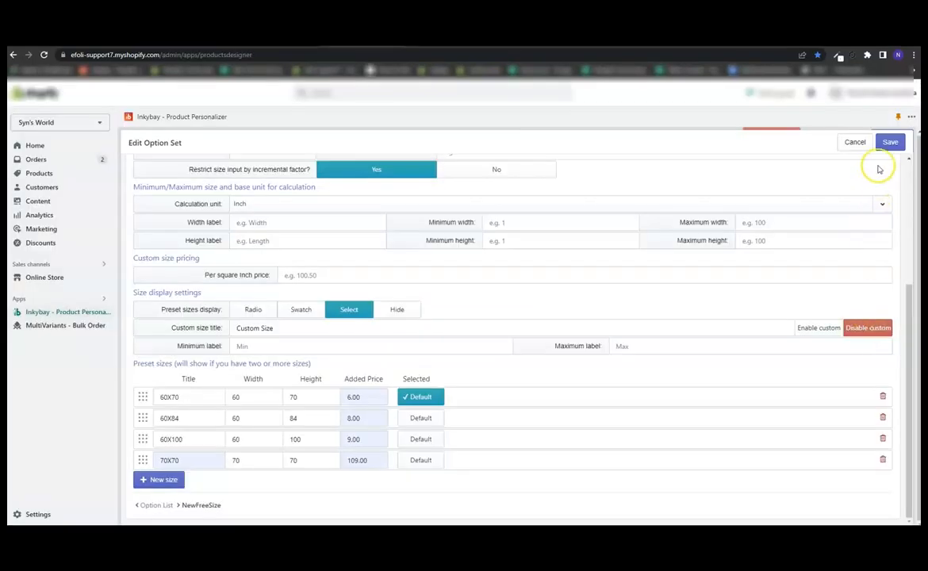
Save the option set and reload the storefront page of the Custom Sizing with Dynamic Price generation product.
left_click(890, 144)
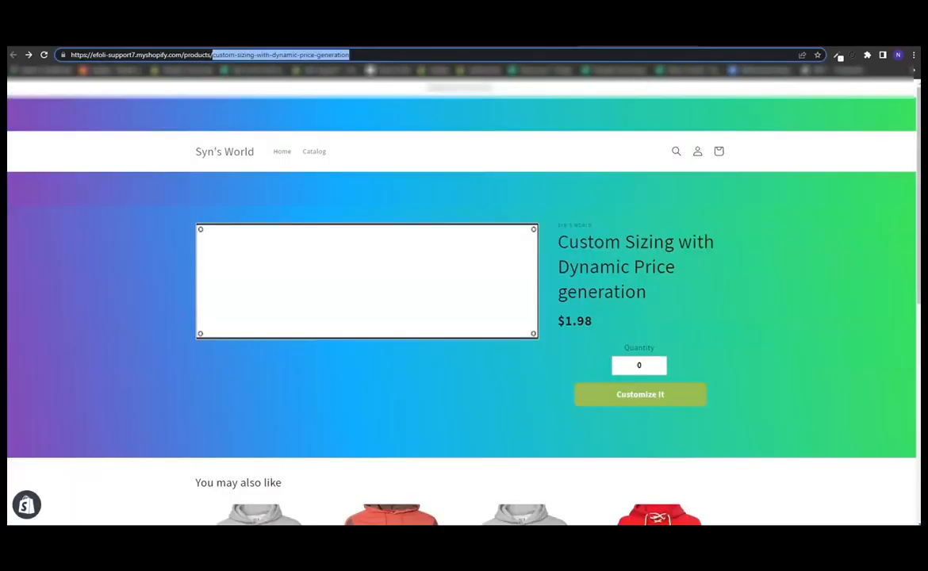
left_click(43, 55)
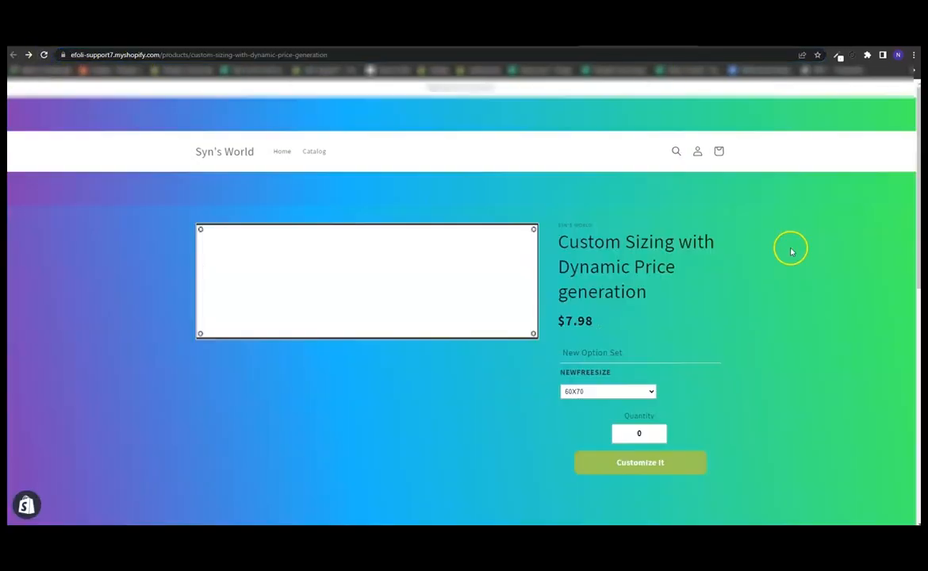
Check how the product price changes for the 60X70, 60X84, 60X100 and 70X70 preset sizes.
scroll(698, 285, "down", 1)
left_click(607, 346)
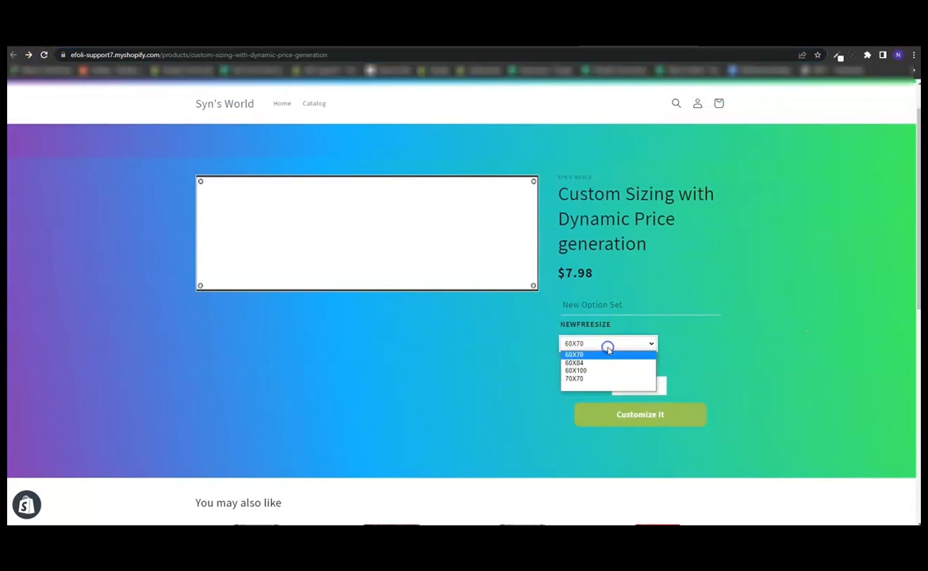
left_click(603, 354)
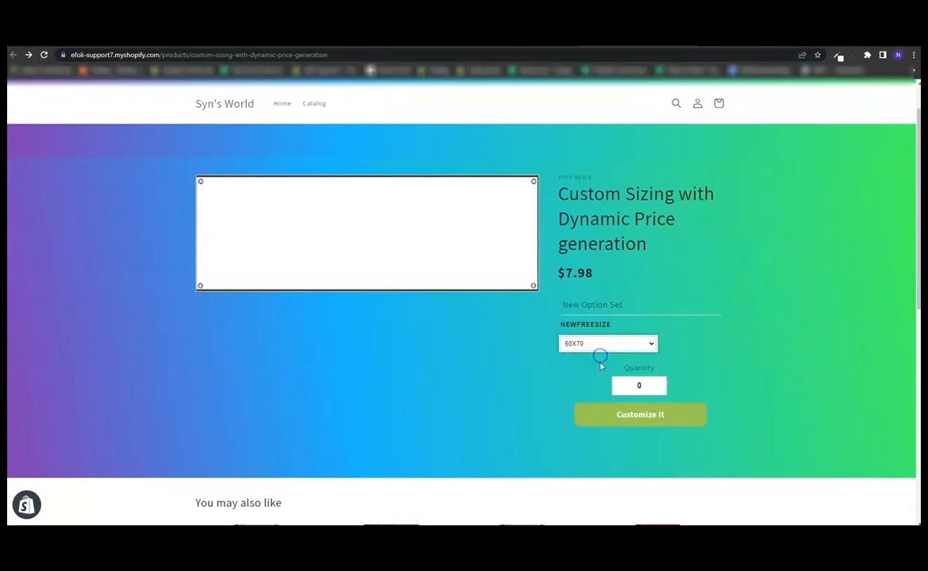
left_click(610, 341)
left_click(604, 363)
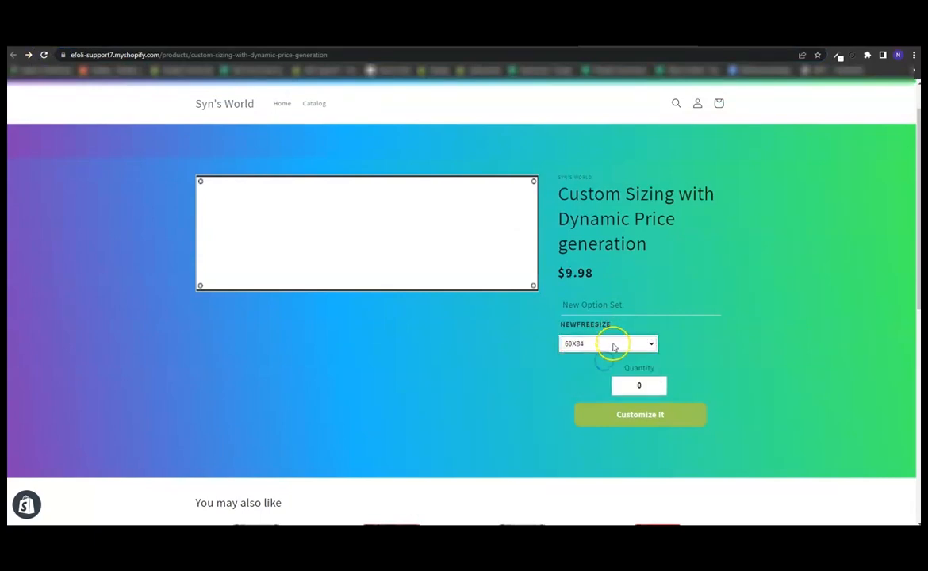
left_click(613, 344)
left_click(607, 369)
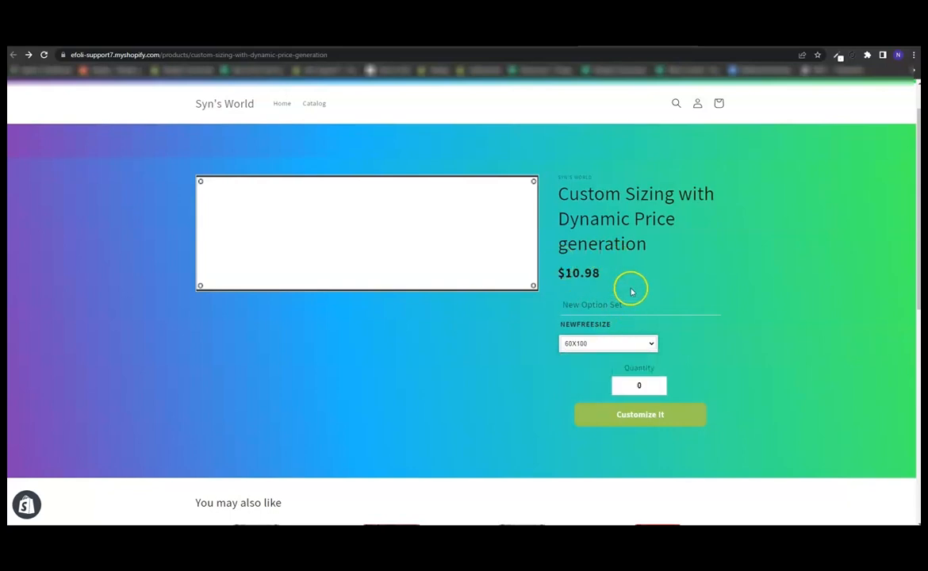
left_click(591, 344)
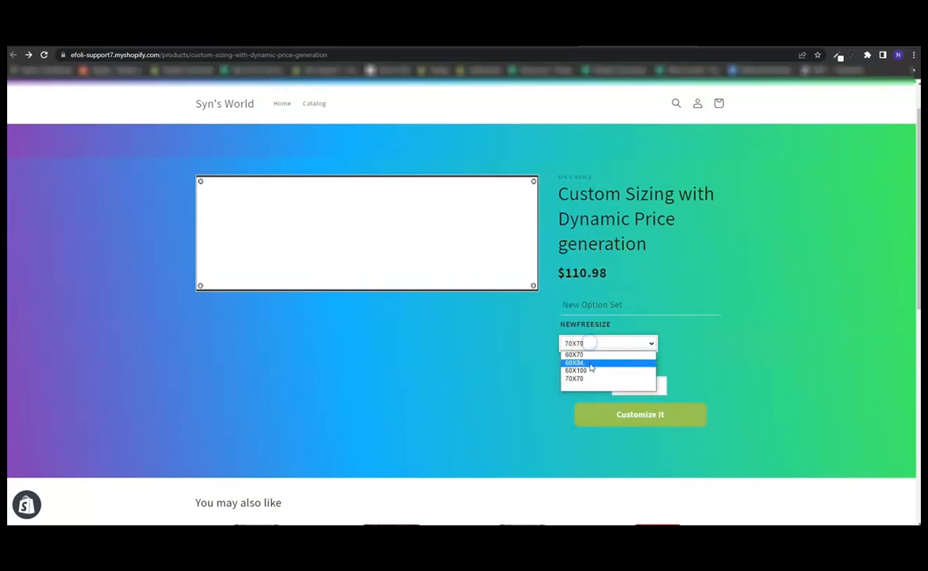
Choose the 60X84 size with a quantity of 1 and open the product in the customizer.
left_click(590, 365)
left_click_drag(620, 386, 714, 391)
type("1")
left_click(652, 418)
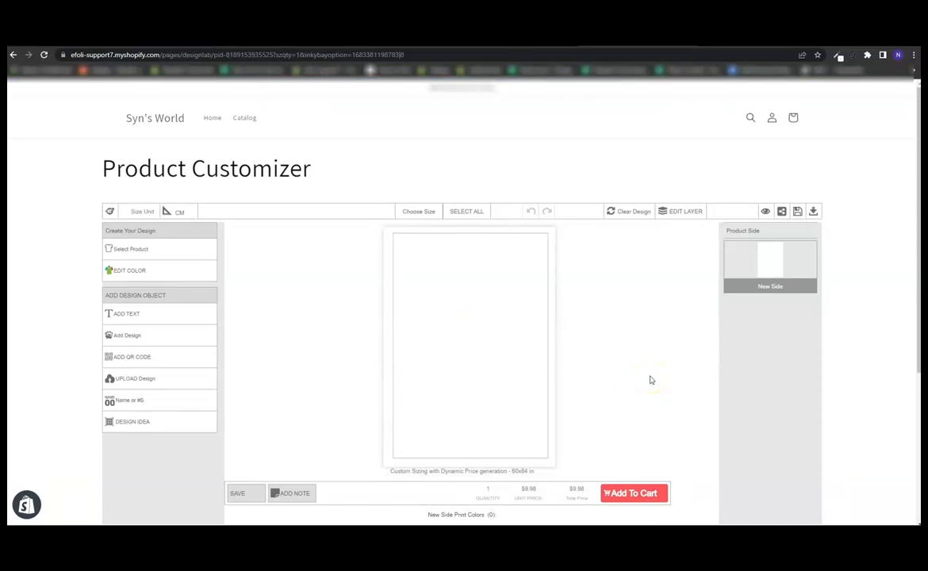
scroll(651, 380, "down", 1)
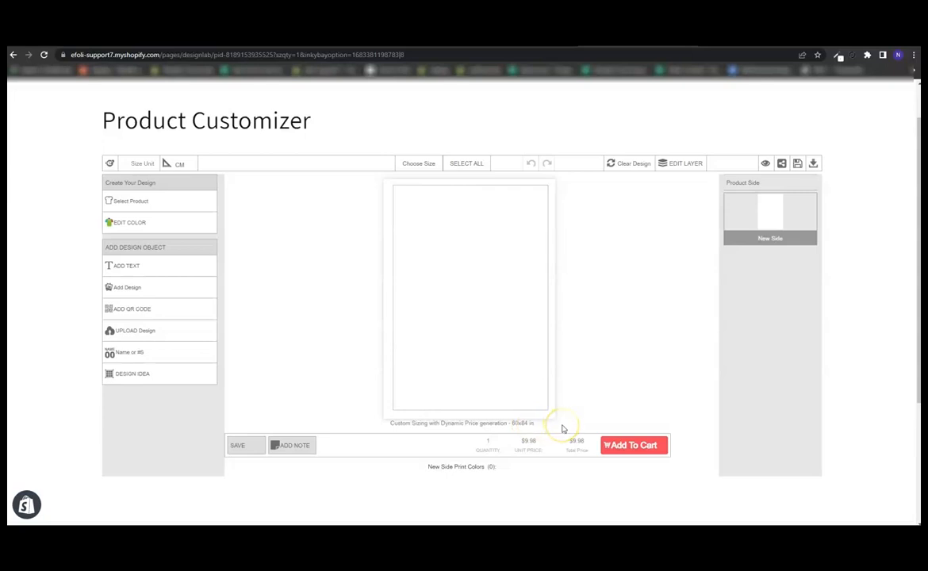
scroll(559, 429, "up", 1)
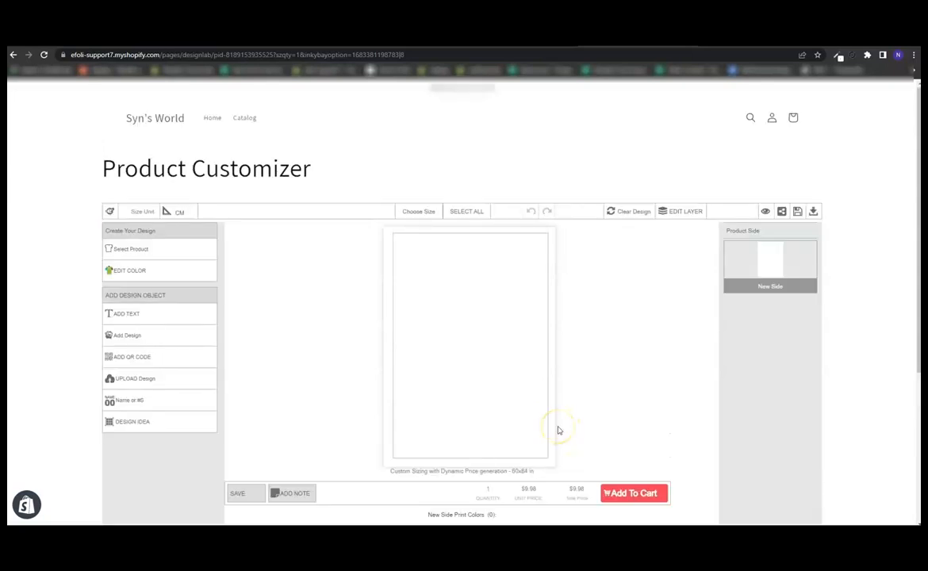